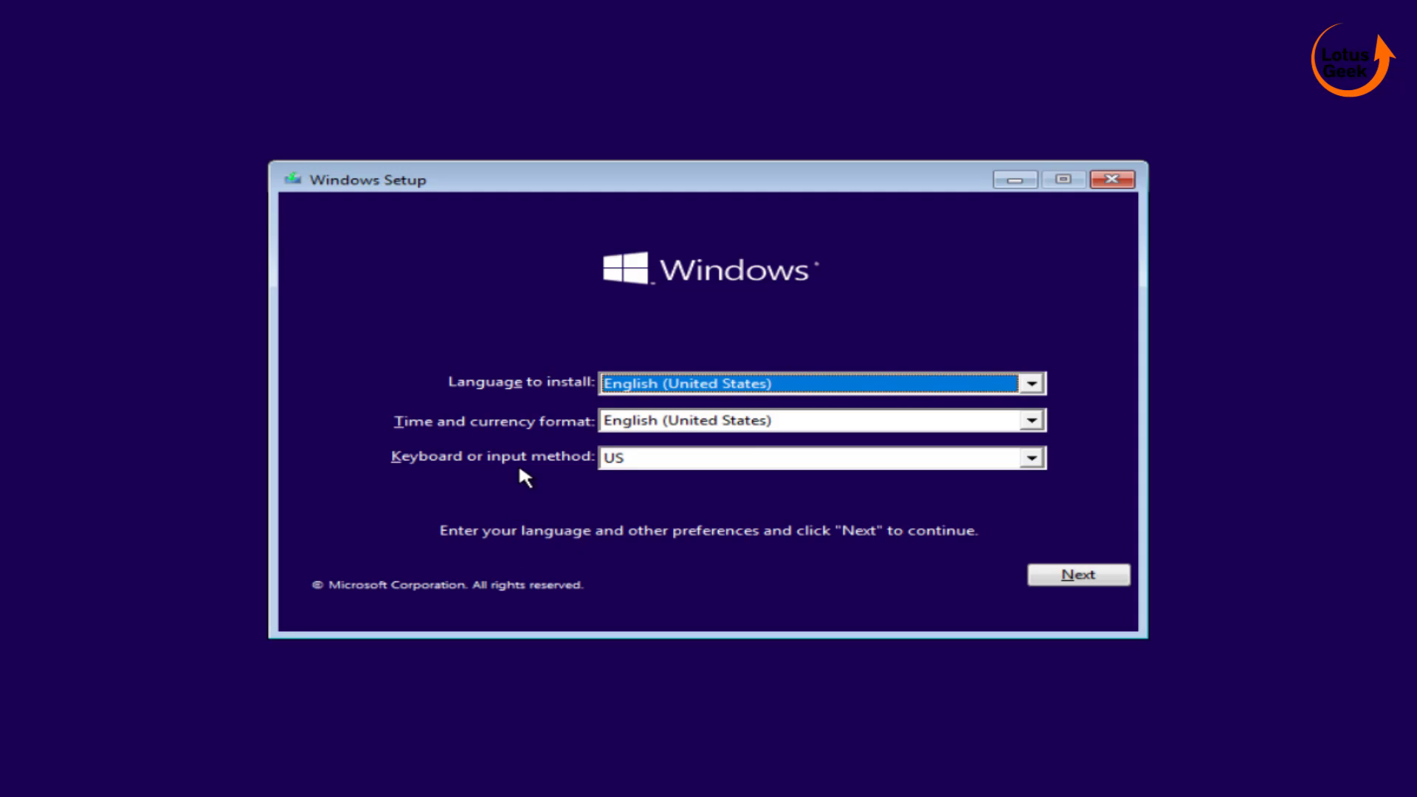
- Accept the language settings and run Startup Repair, which reports it couldn't repair the PC
click(1085, 574)
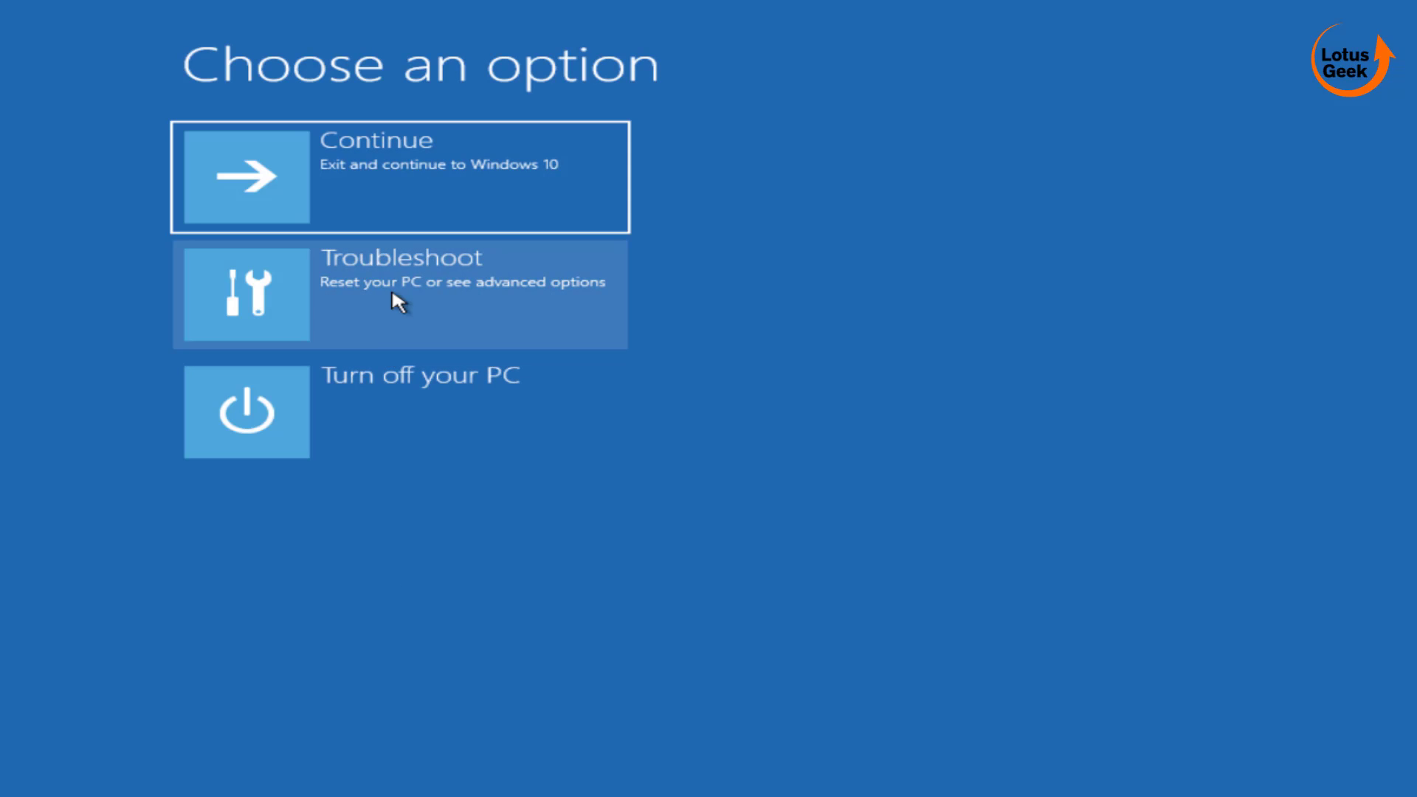
click(411, 300)
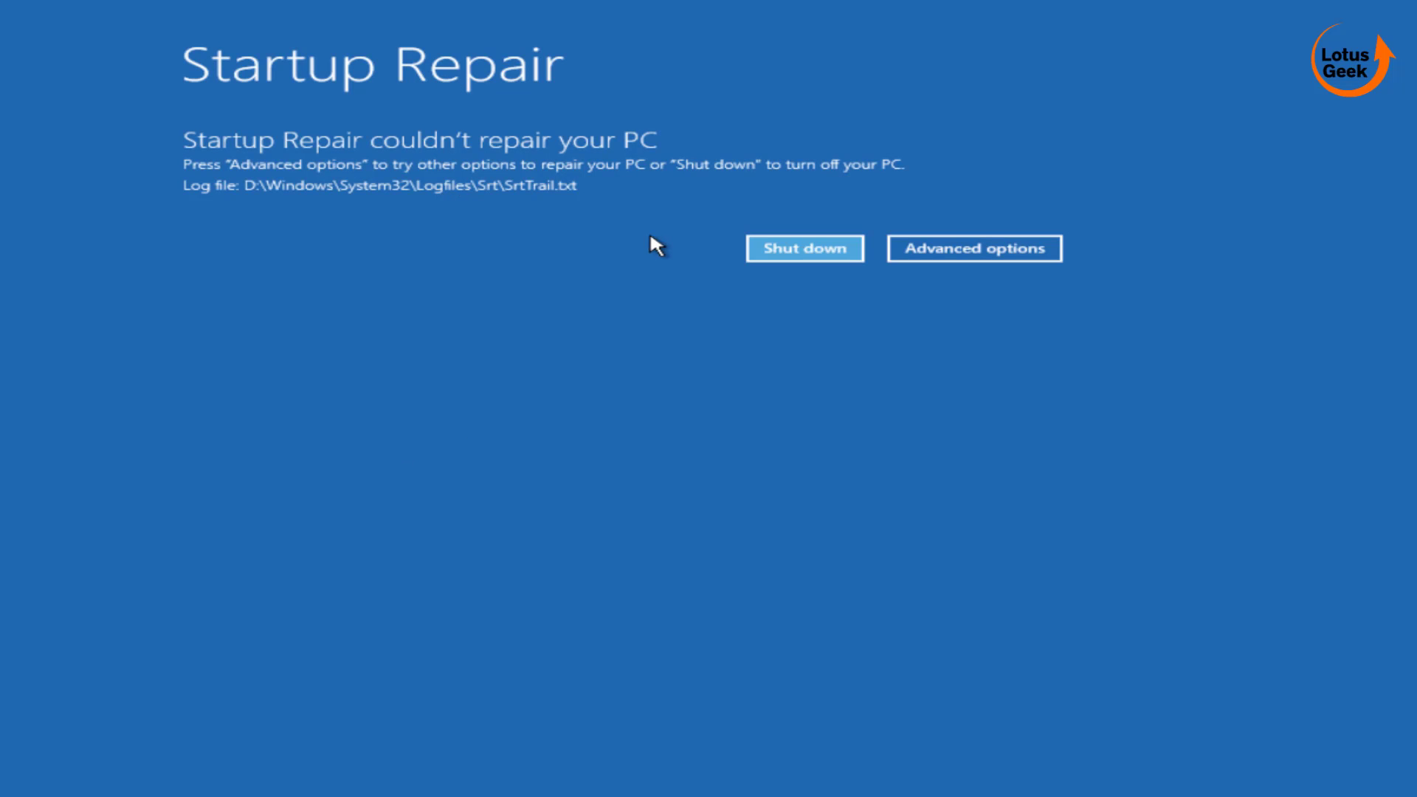
- Go from the failed repair through Advanced options into the administrator Command Prompt
click(968, 256)
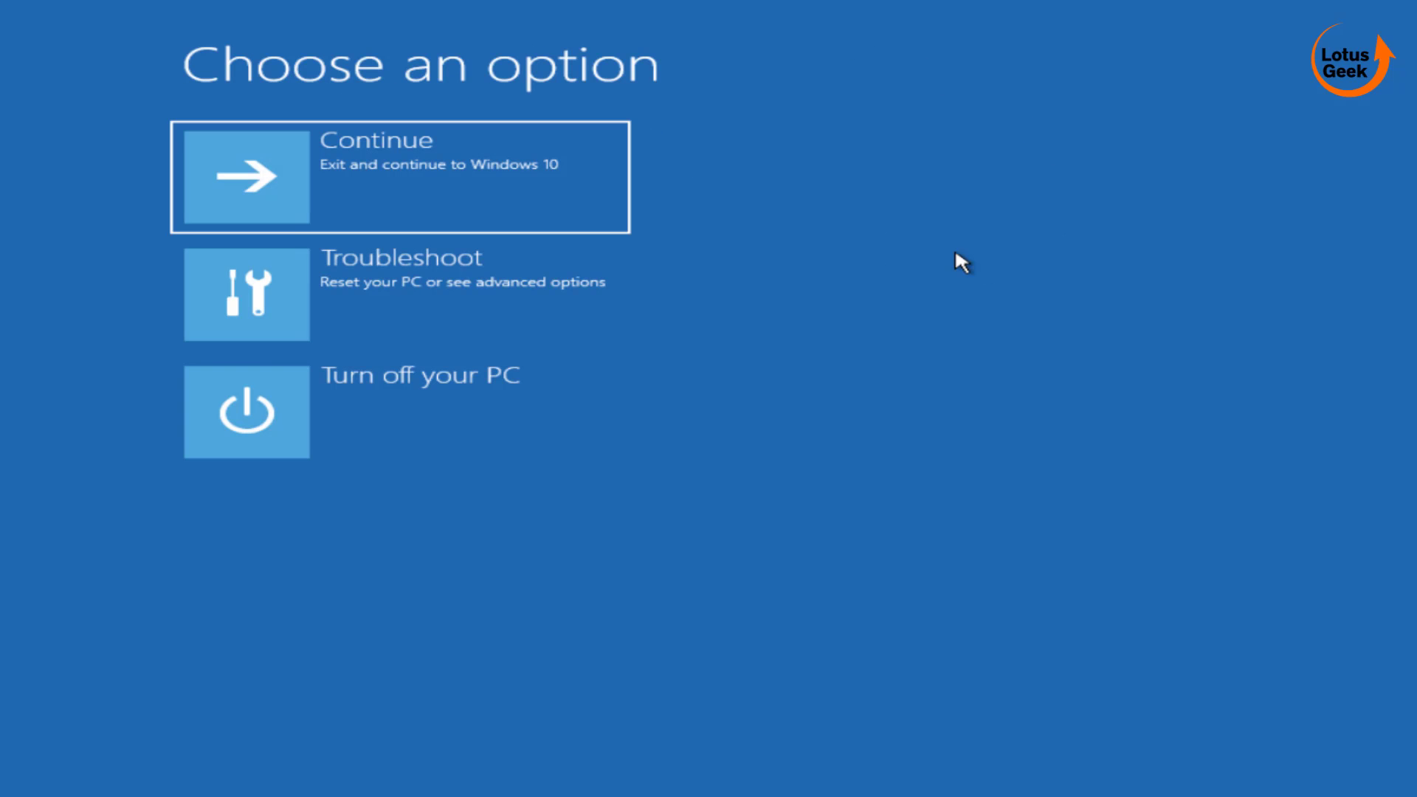
click(471, 296)
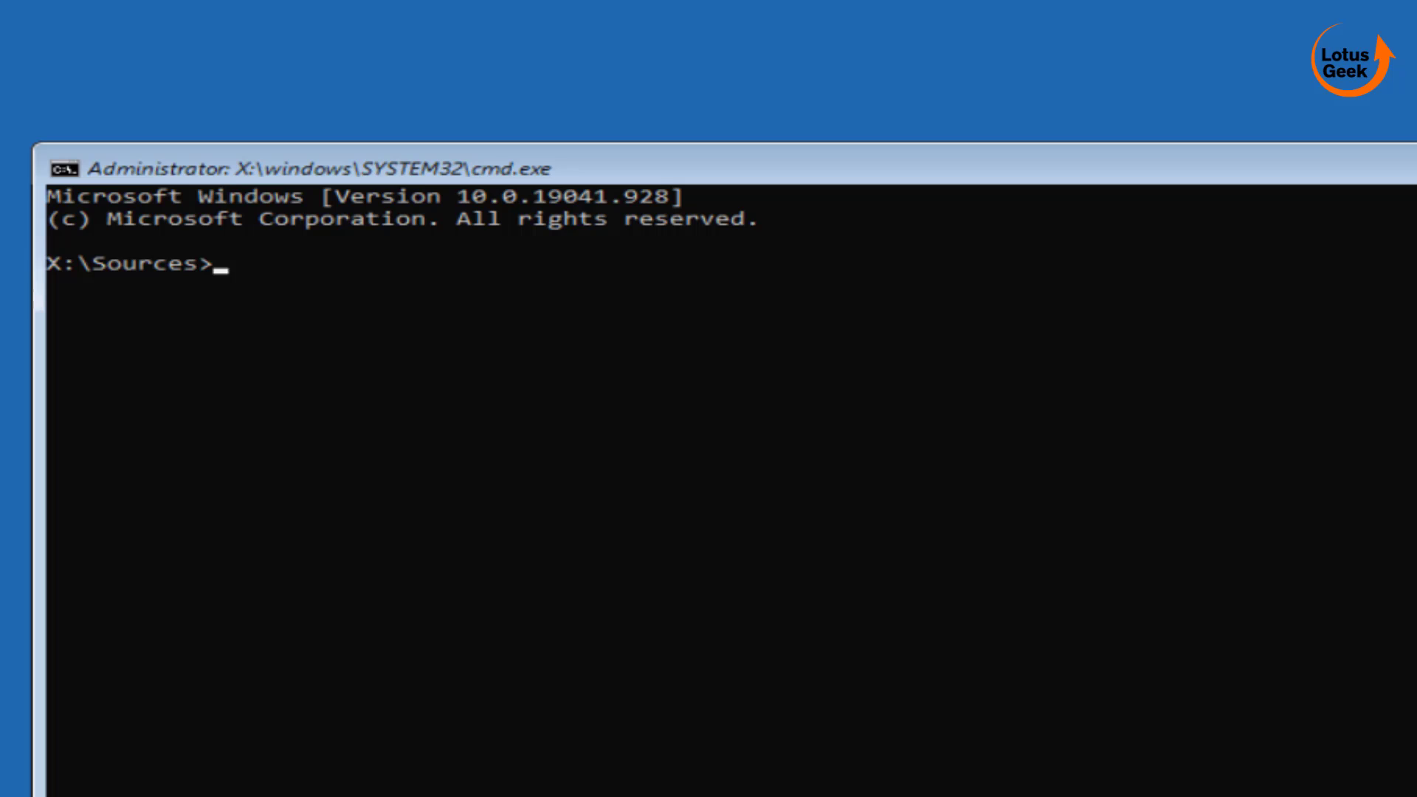
text(c)
text(:)
- Switch to drive C: and list it, which shows File Not Found
key(Return)
text(dir)
key(Return)
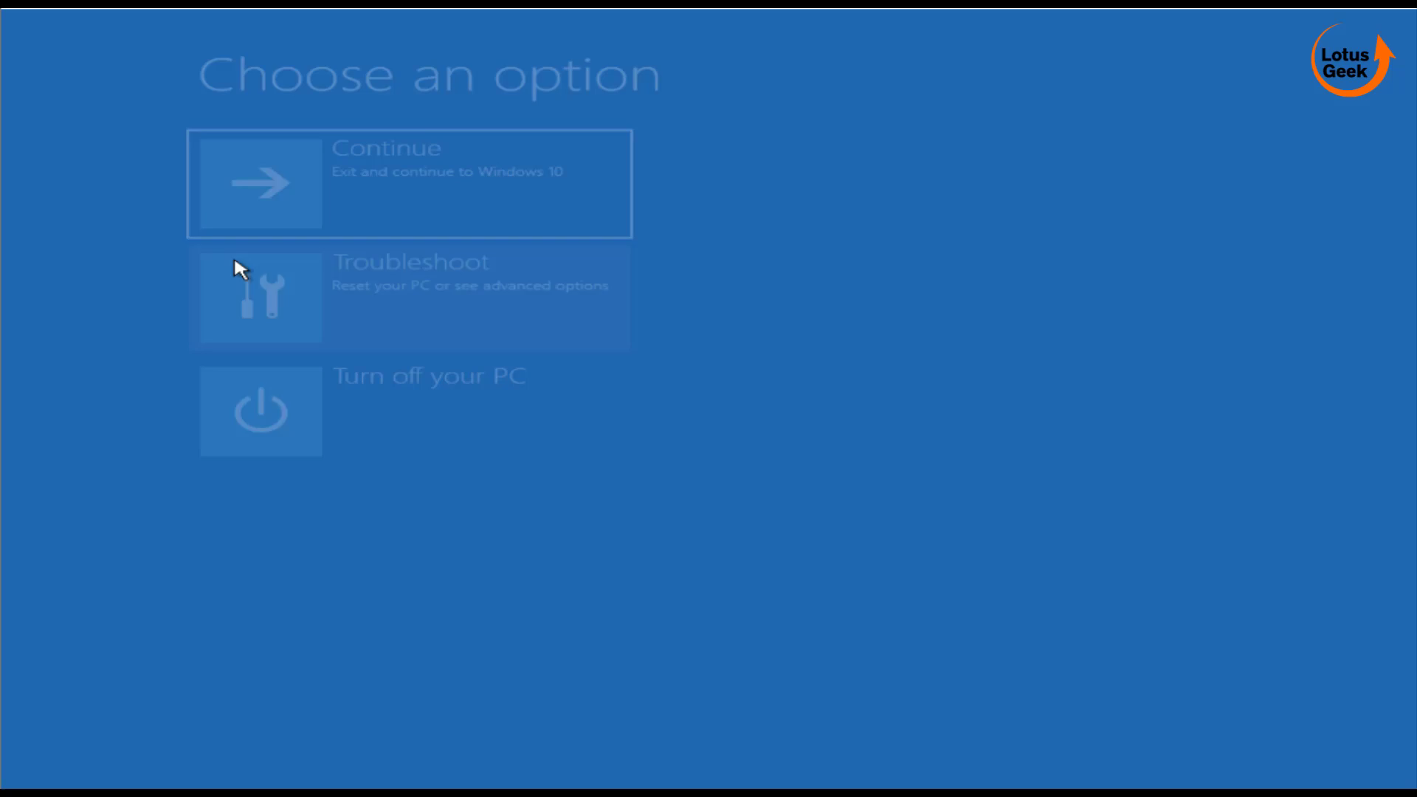
- Reopen Command Prompt, switch to D:, and list its Windows, Users and Program Files folders
click(412, 294)
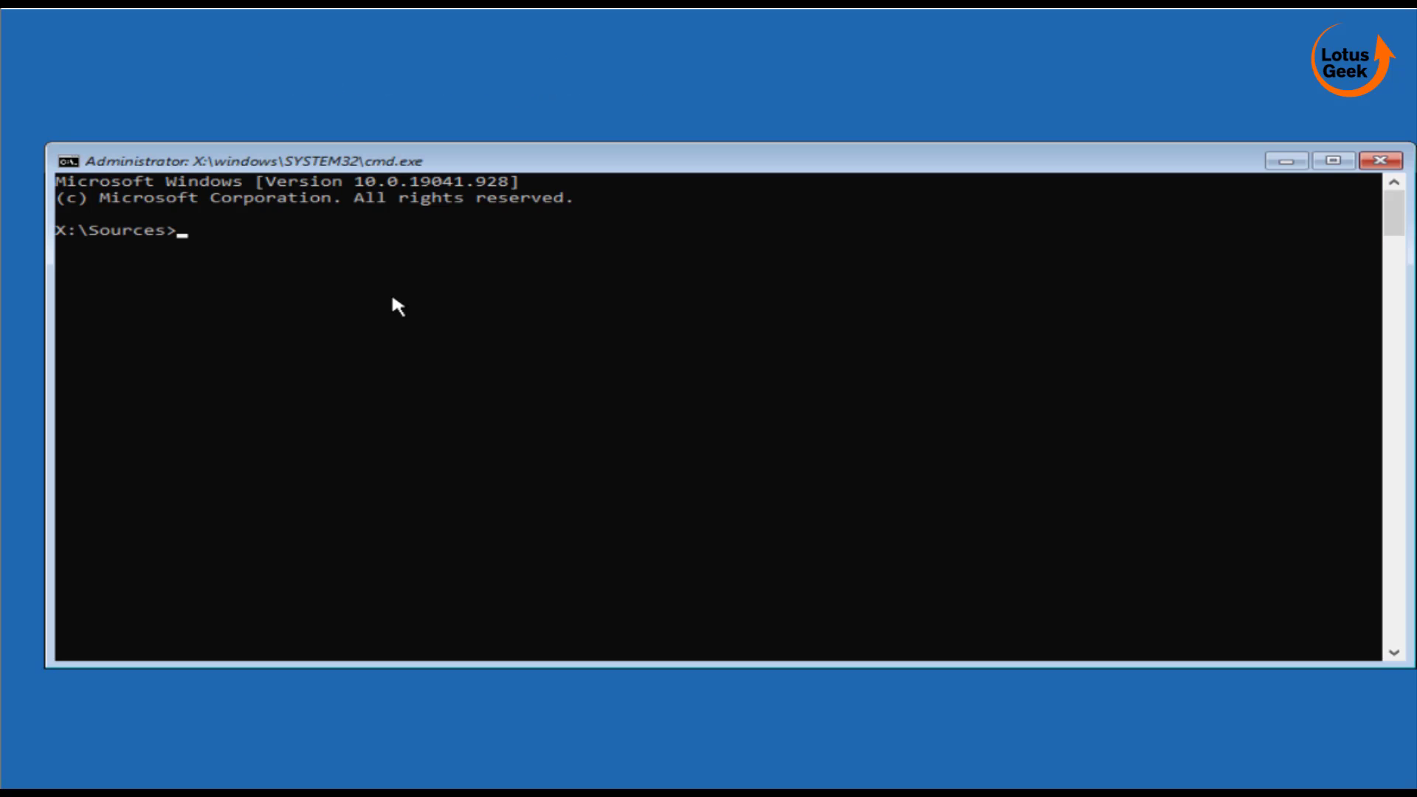
text(d)
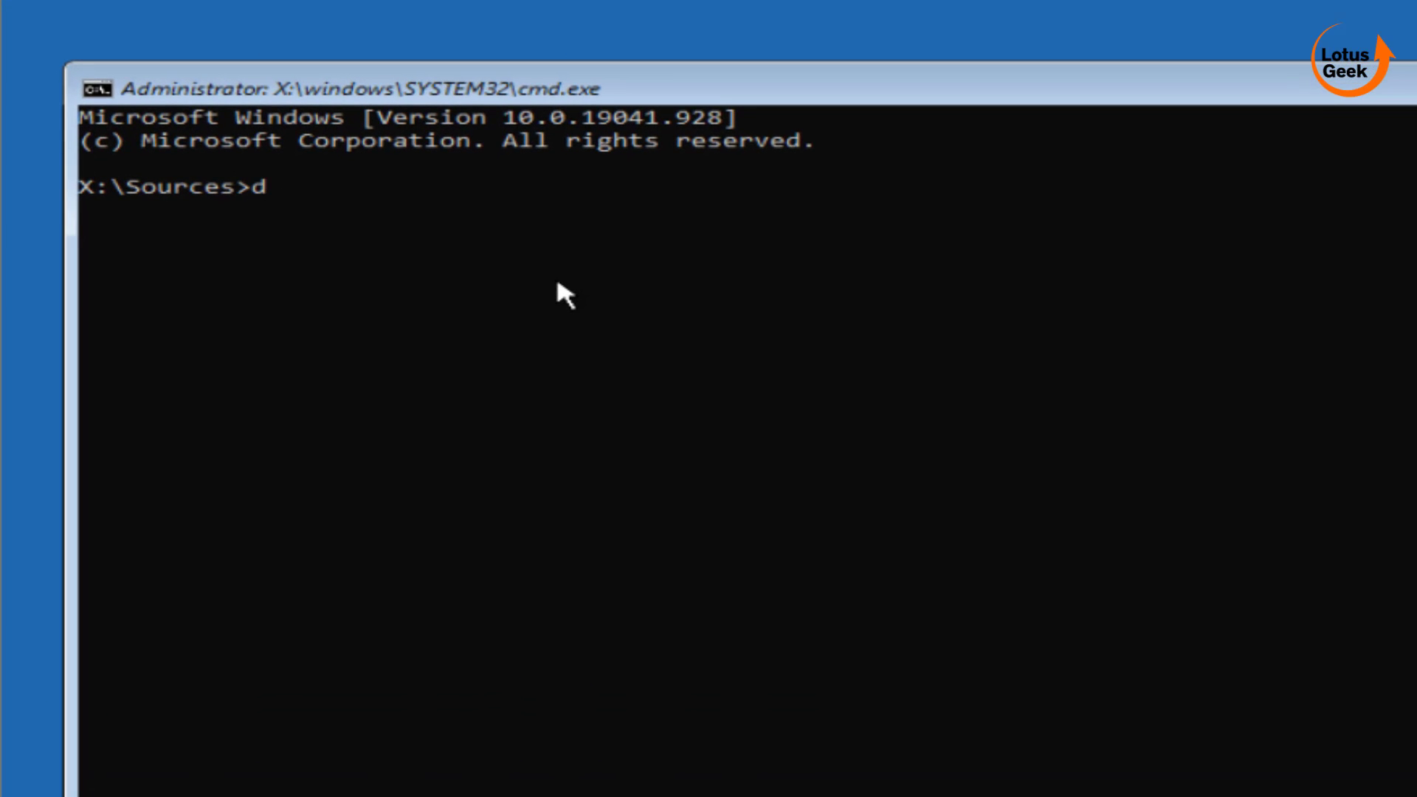
text(:)
key(Return)
text(di)
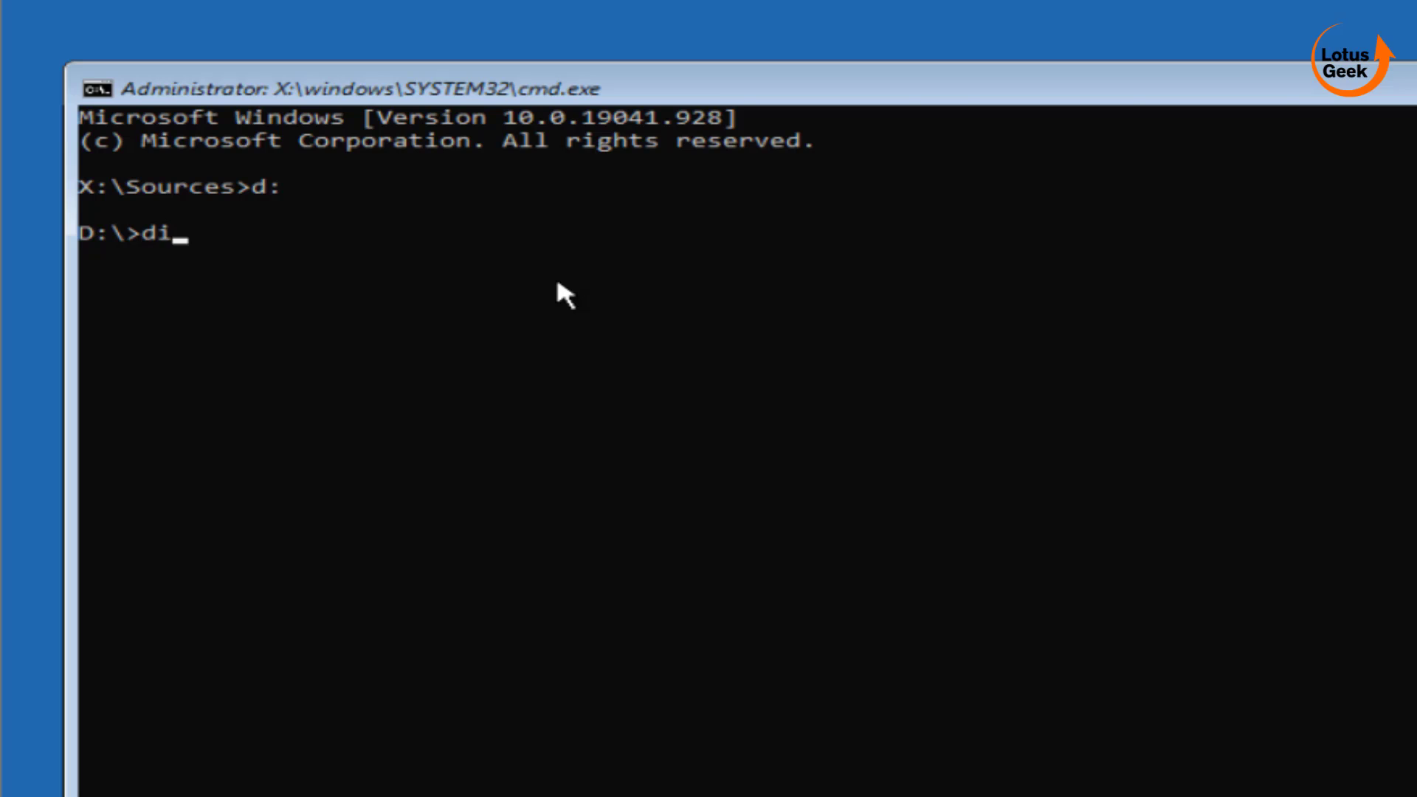
text(r)
key(Return)
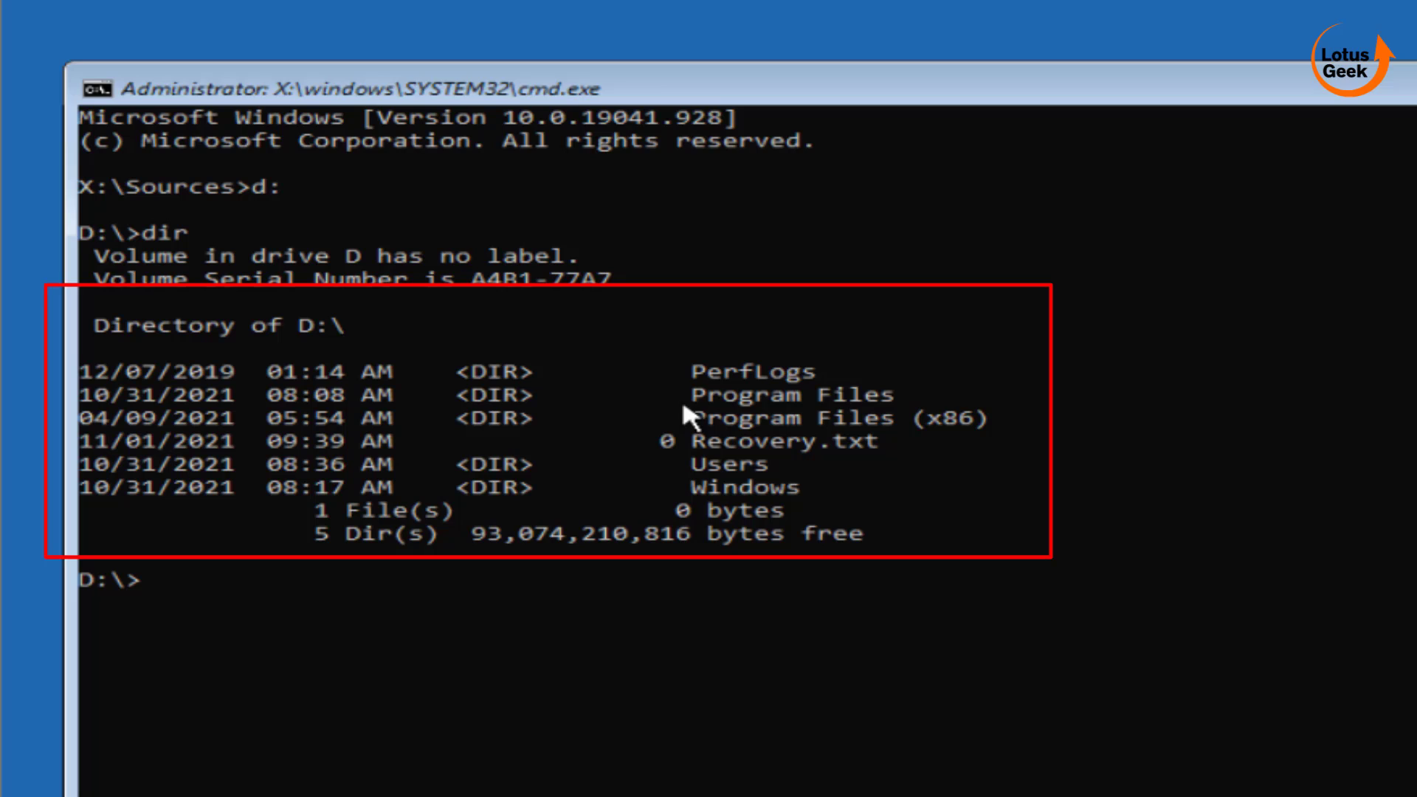
drag(678, 399, 941, 402)
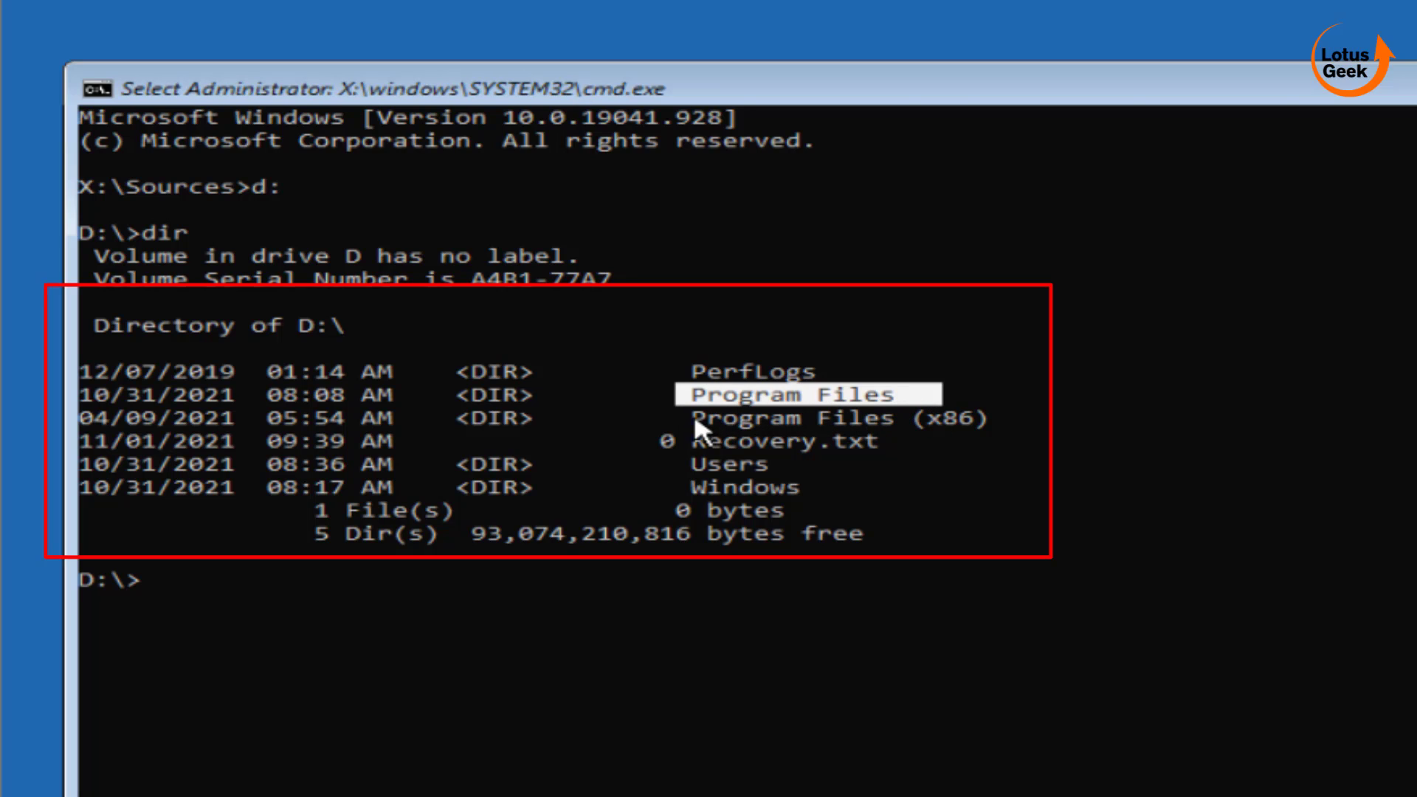
drag(693, 421, 1018, 456)
click(1012, 463)
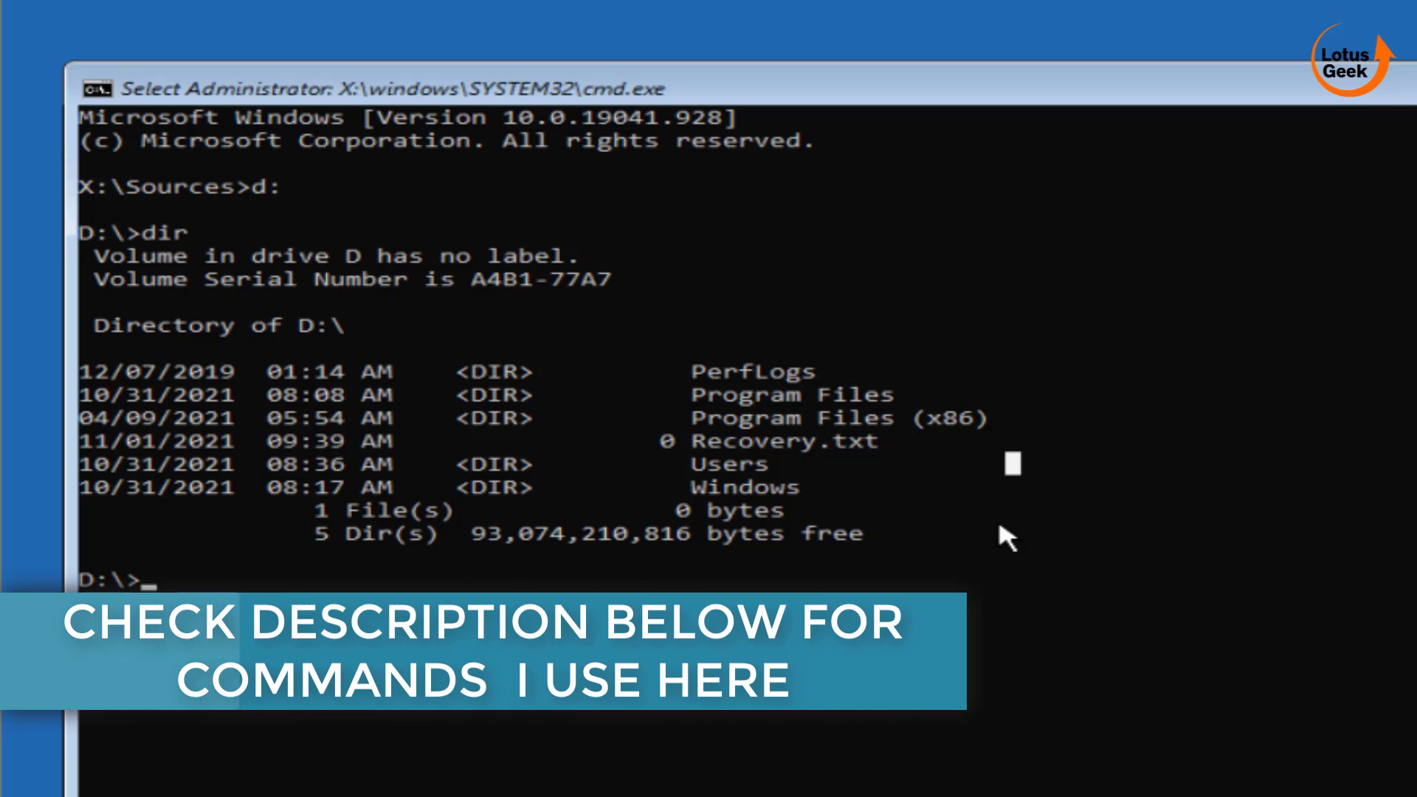
text(cd )
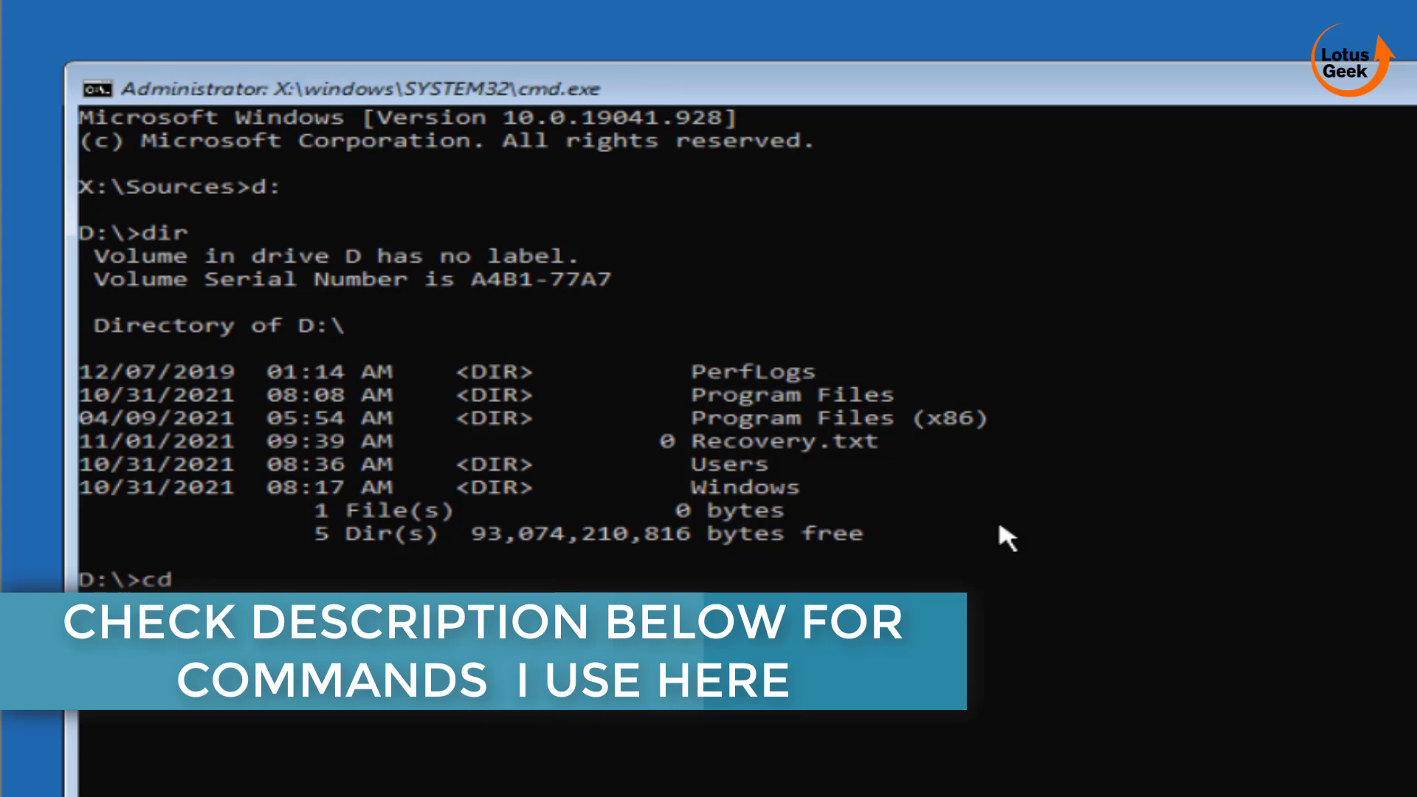
text(windows)
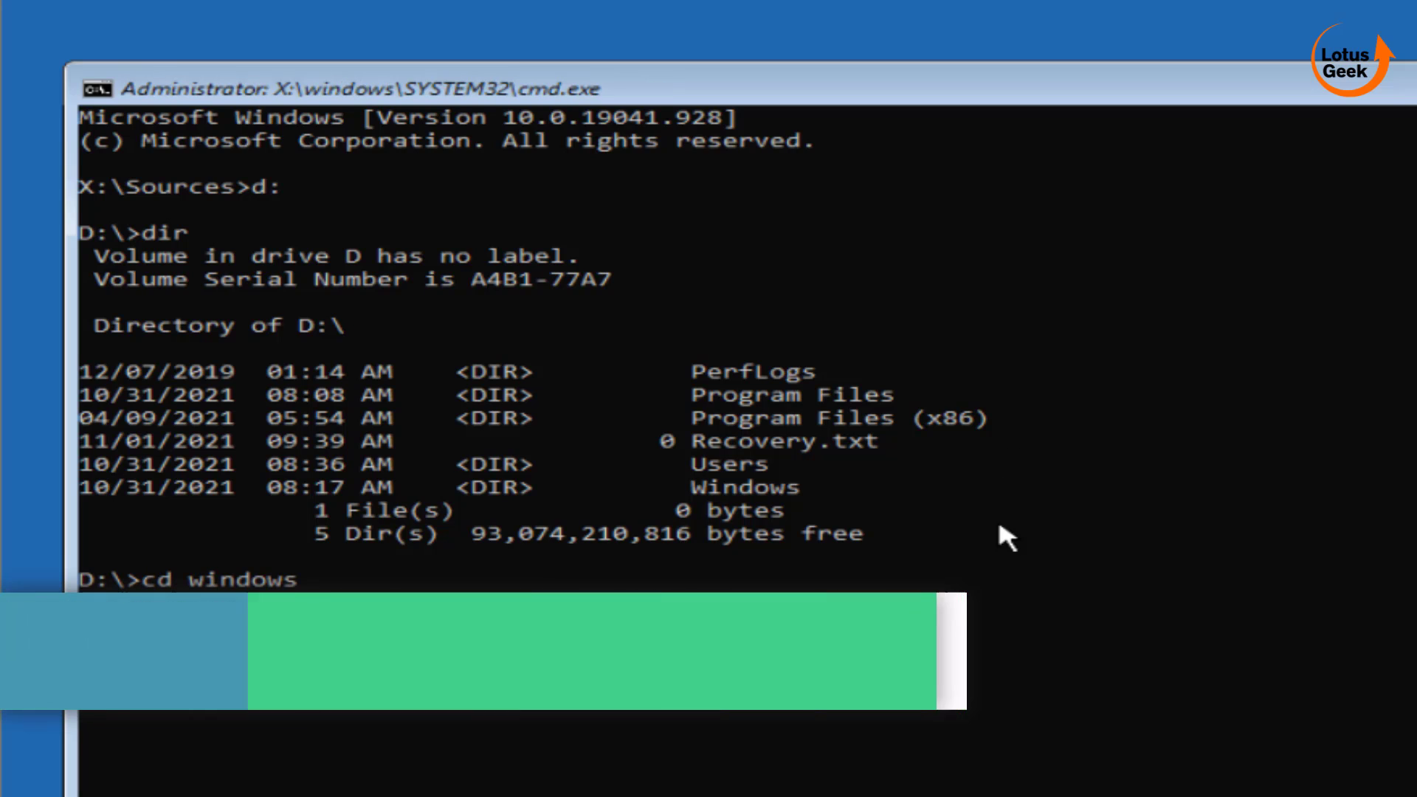
- Change into D:\Windows\System32 and rename logonui.old to logonui.exe
key(Return)
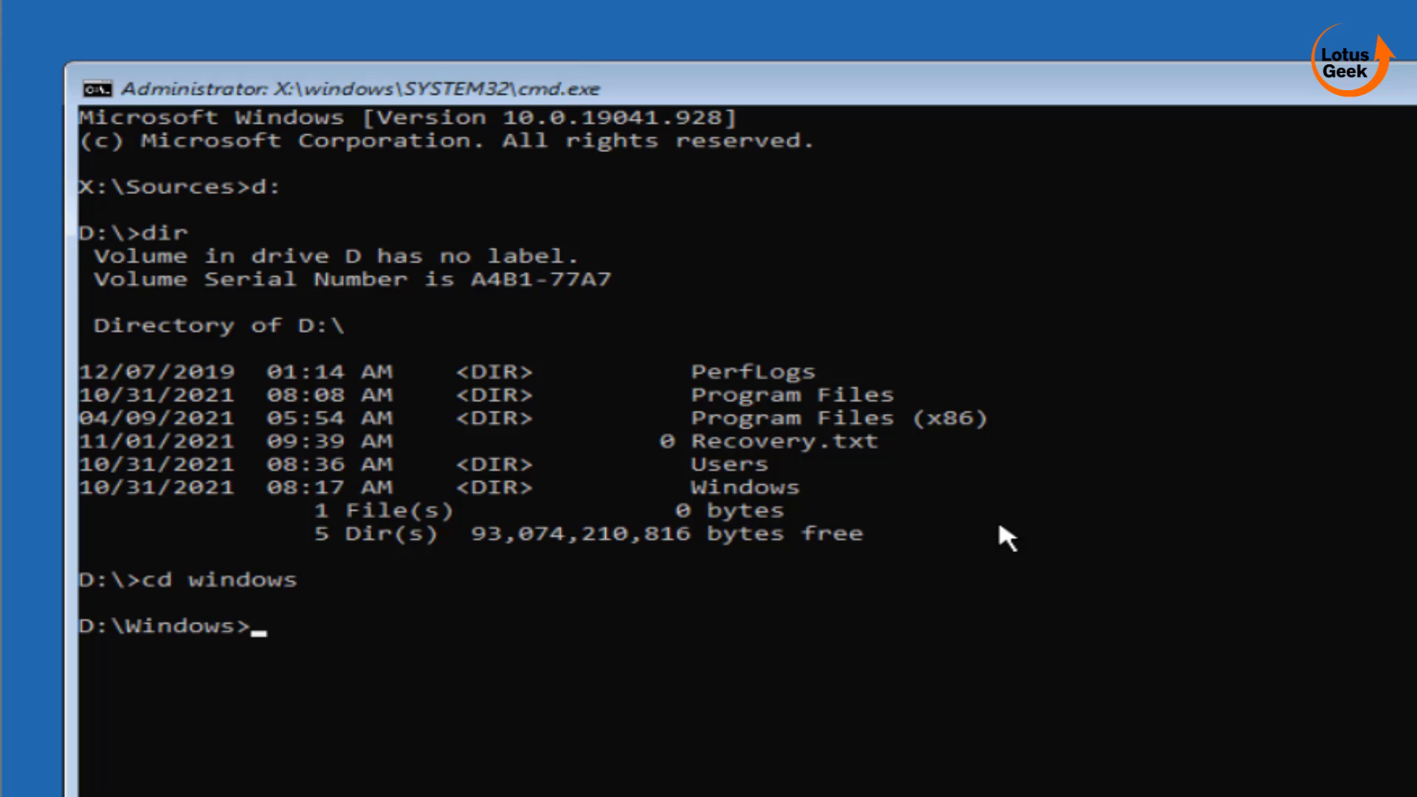
text(cd)
text( syst)
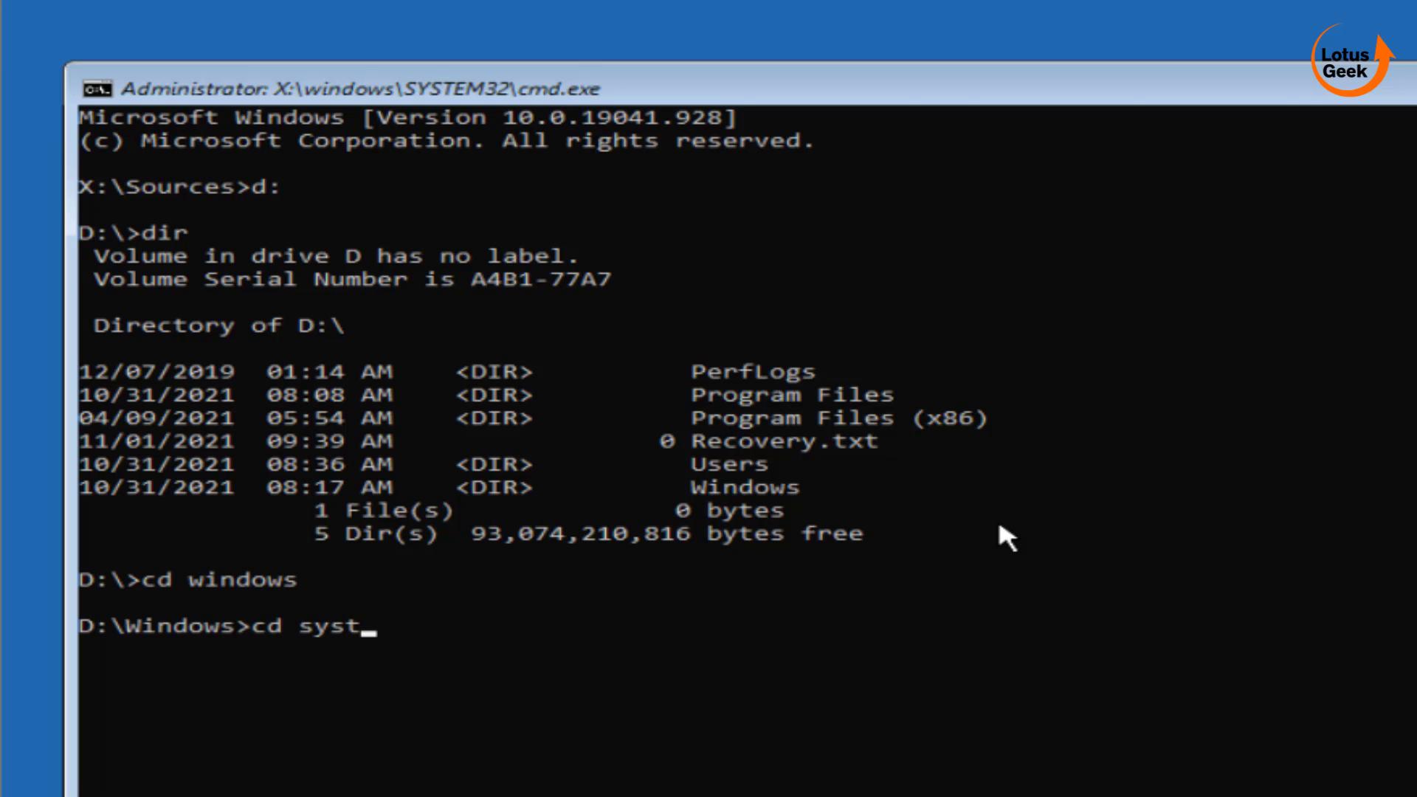
text(em32)
key(Return)
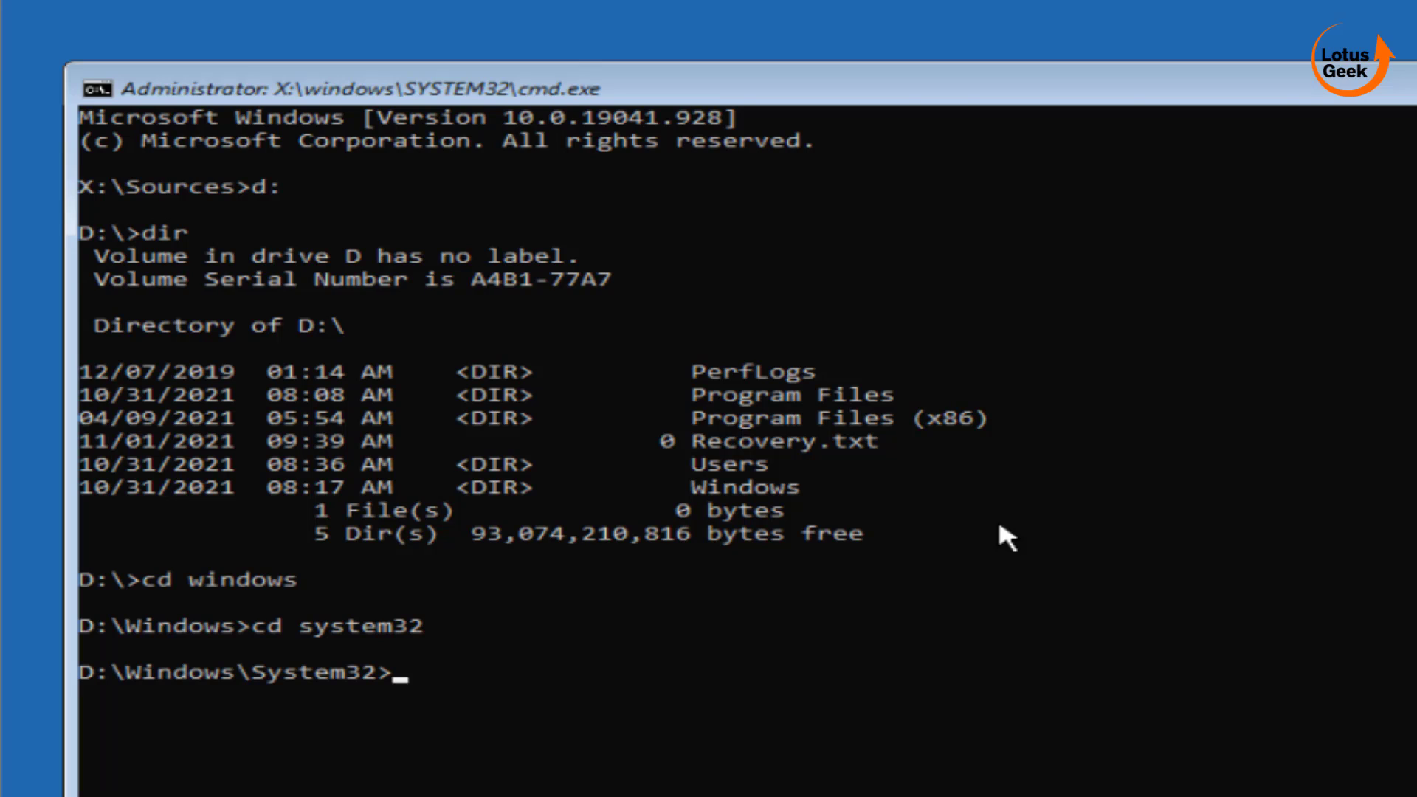
text(ren)
text( logo)
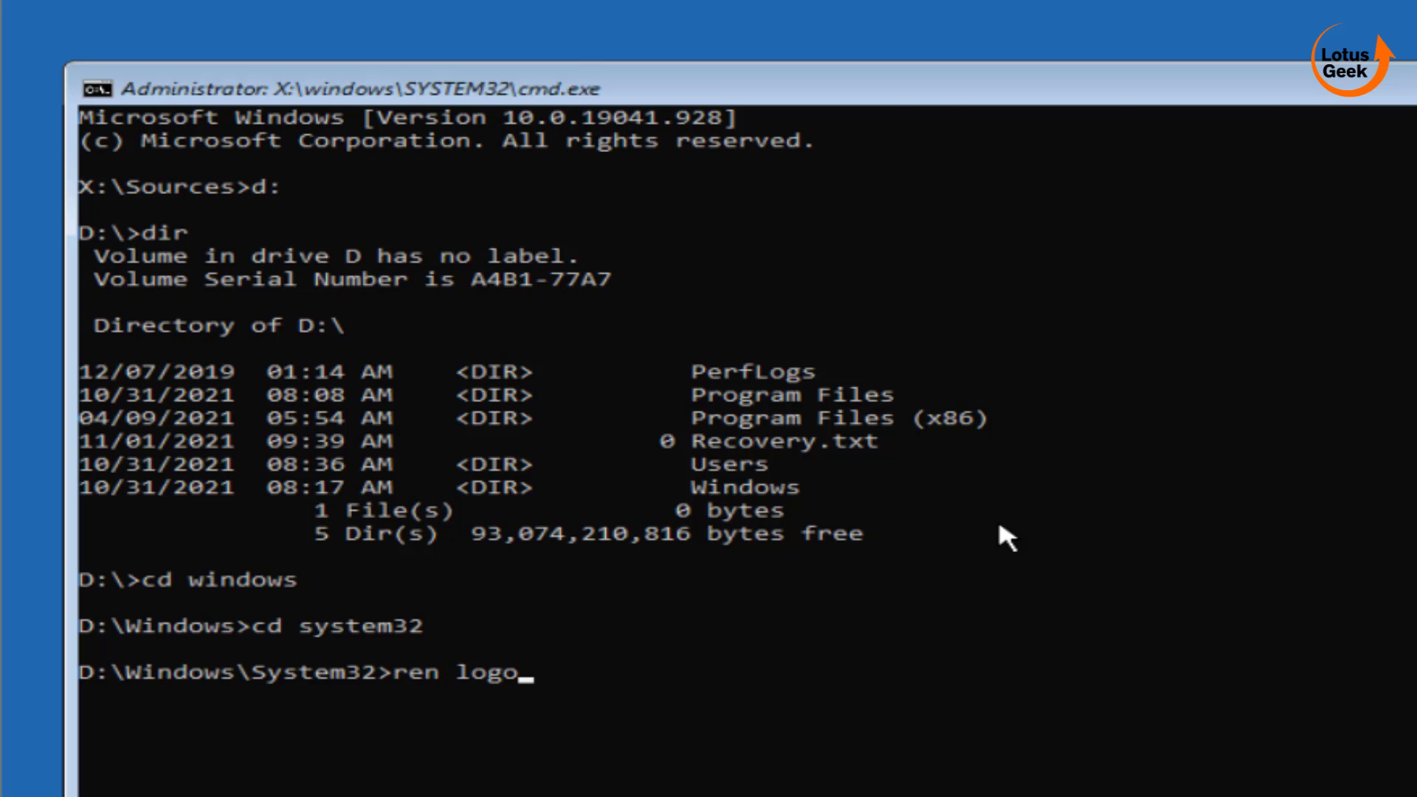
text(n)
text(ui.old lo)
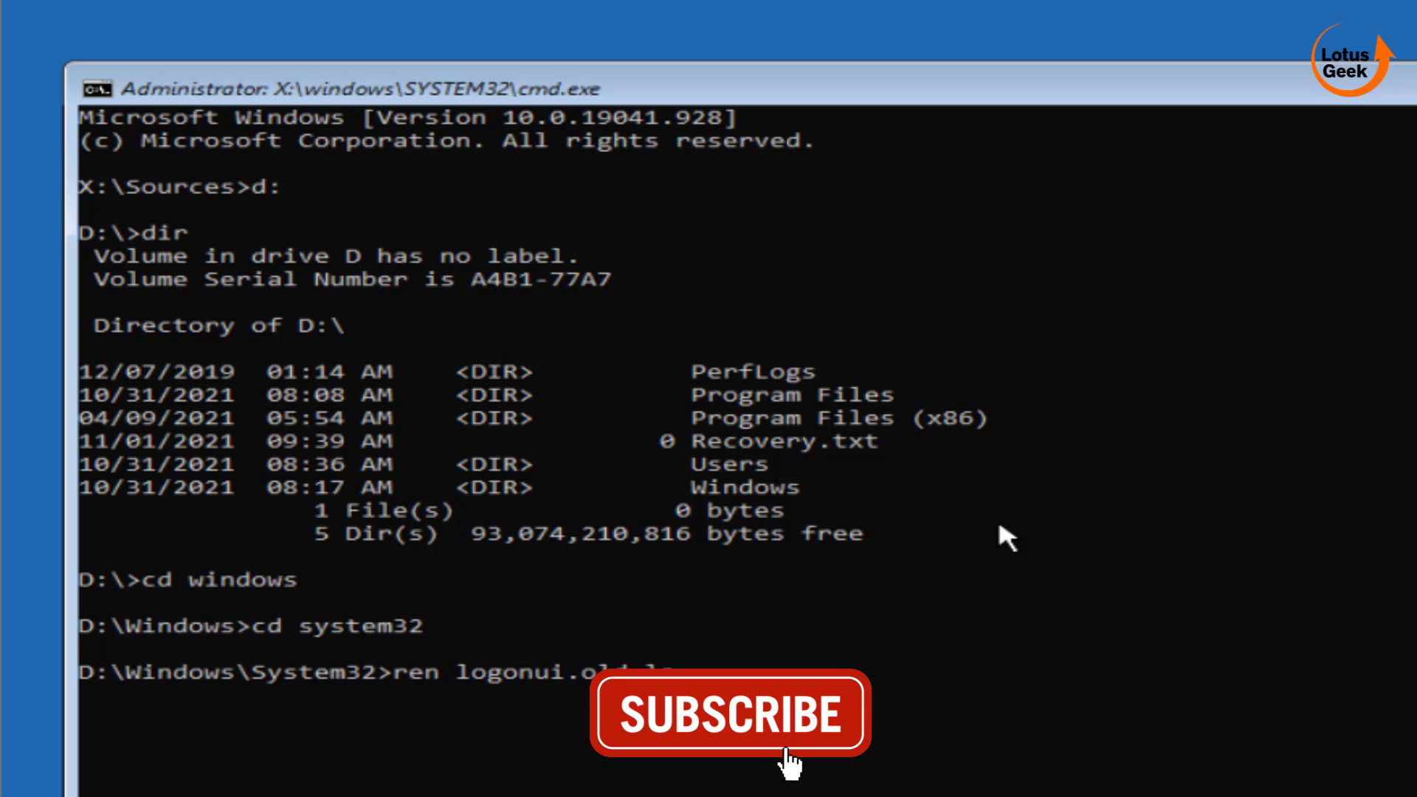
text(gon)
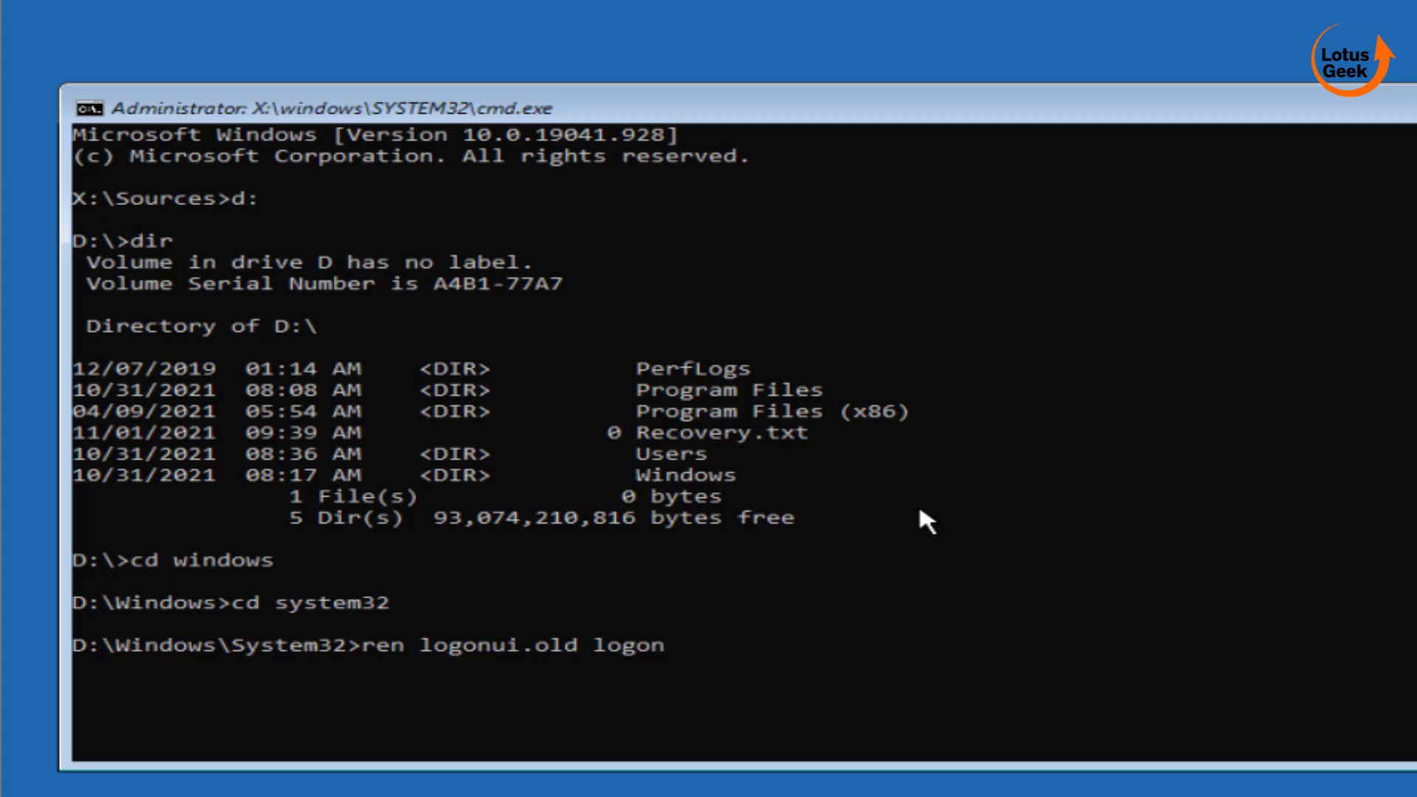
text(ui)
text(.exe)
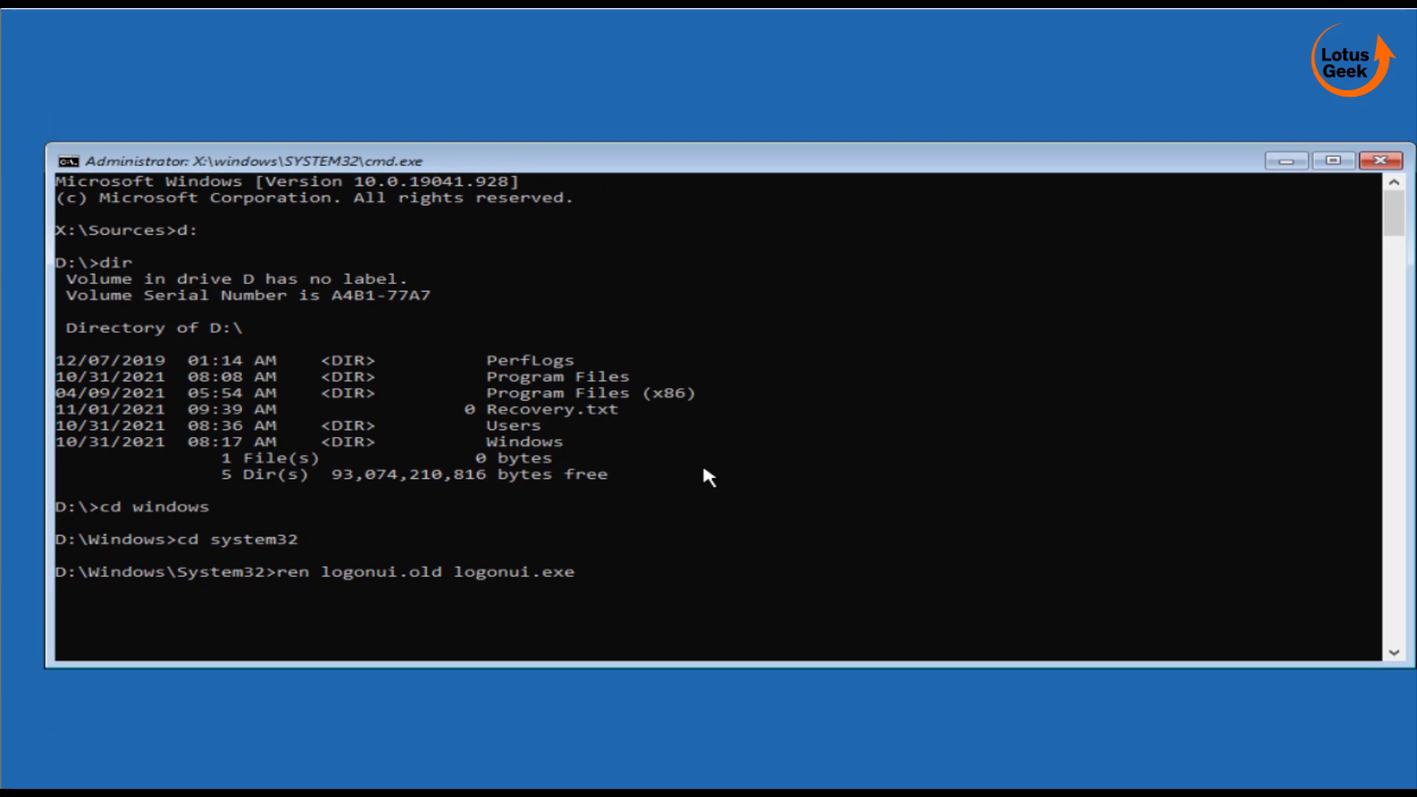
key(Return)
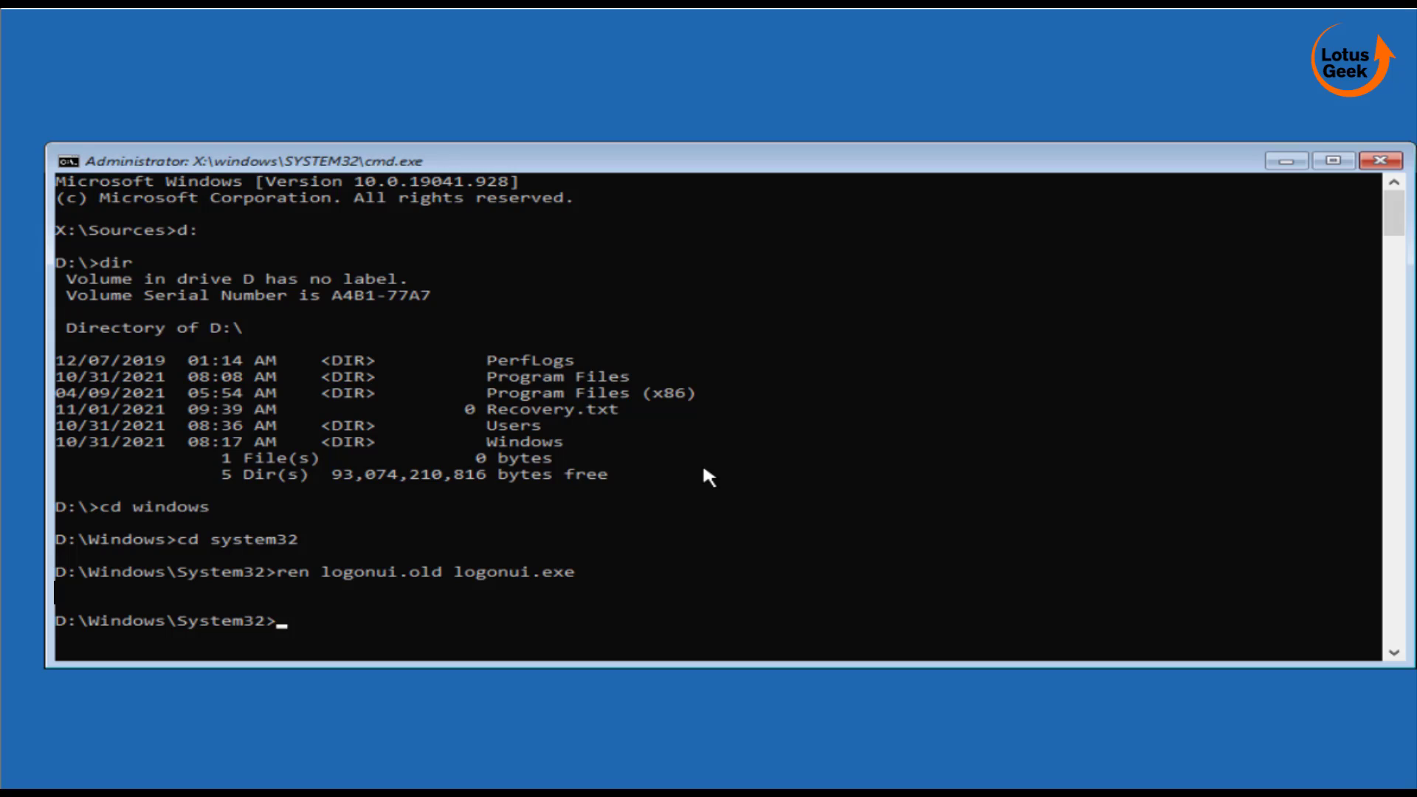
text(ex)
text(it)
- Exit the Command Prompt to return to the Choose an option menu
key(Return)
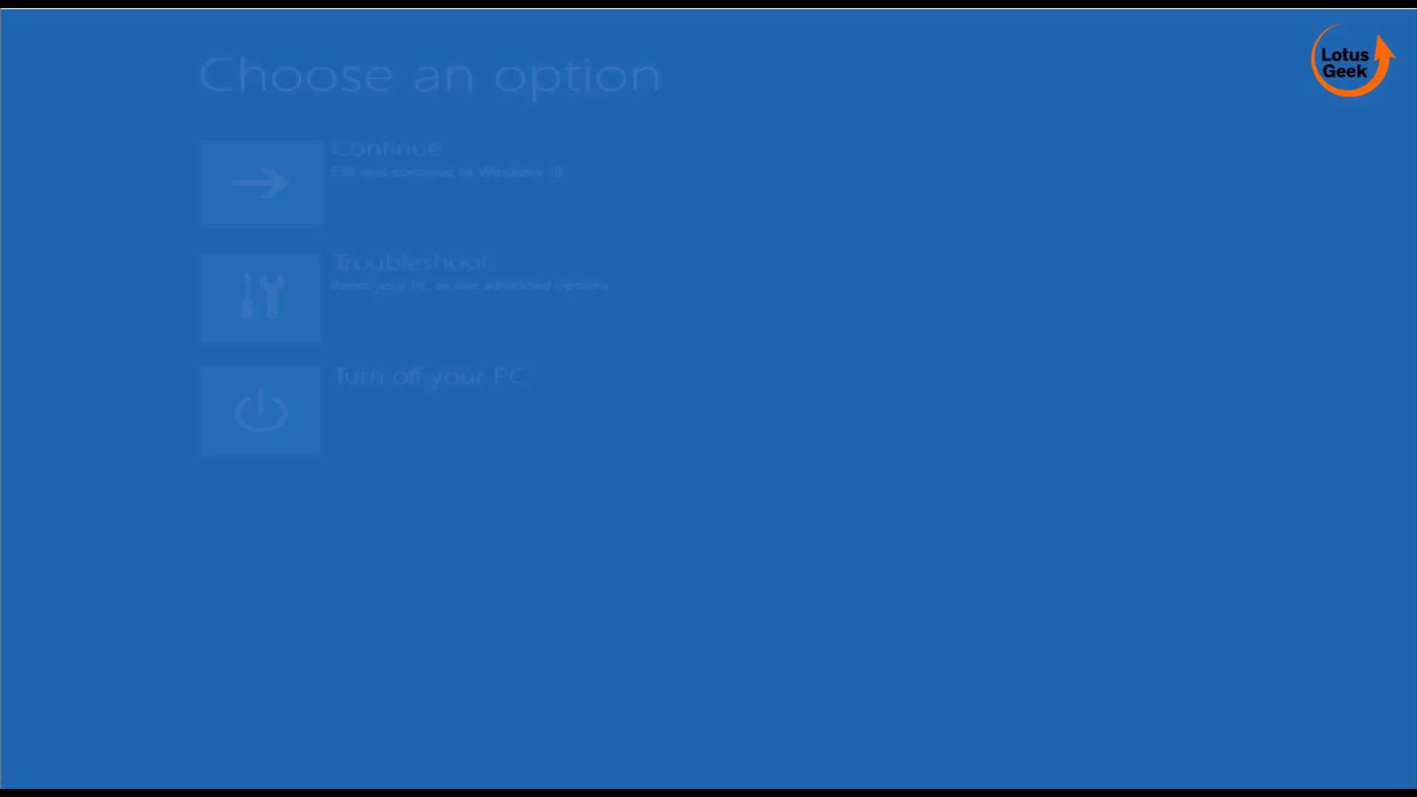